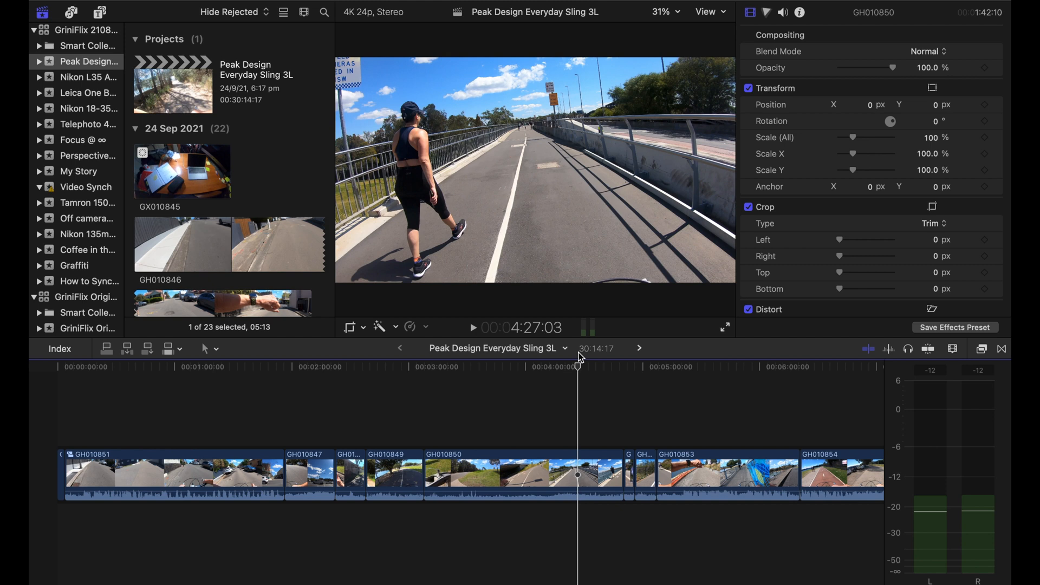
# - Add a freeze frame to the GH010850 clip at 4:27:03 and select the inserted freeze segment
pyautogui.hotkey('alt', 'f')
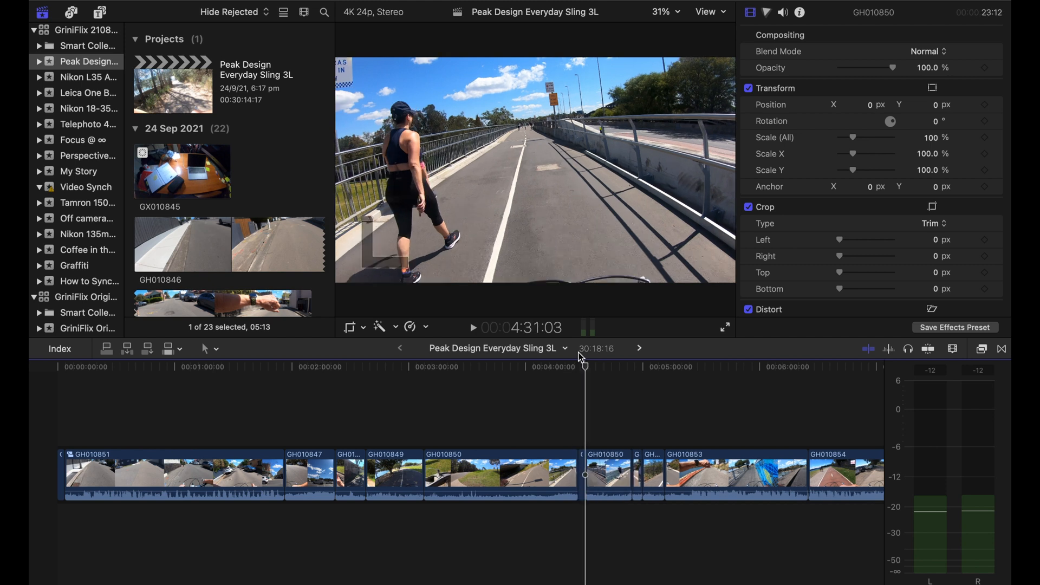
pyautogui.press('super+equal')
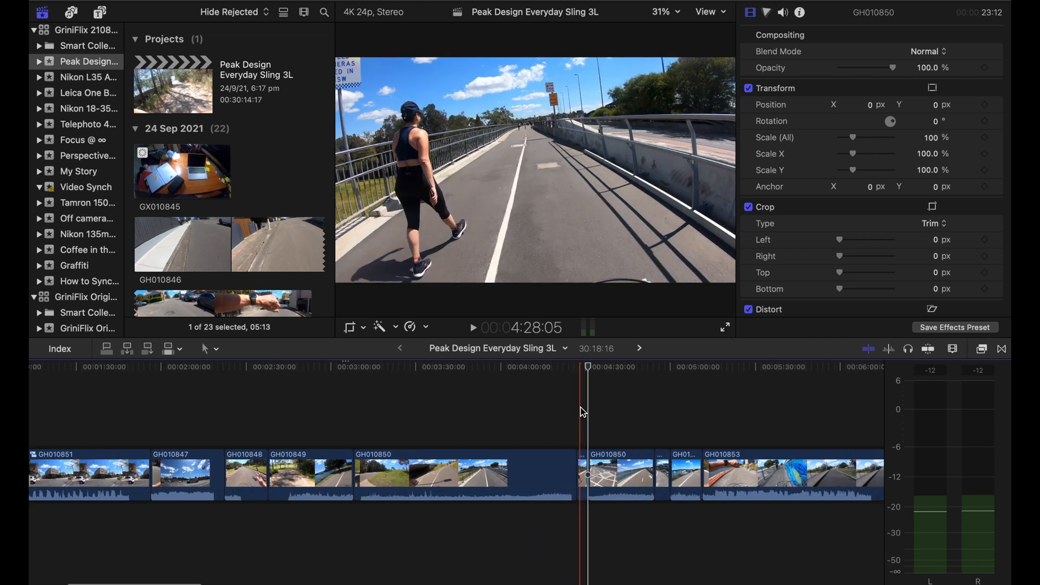
pyautogui.press('super+equal')
pyautogui.click(593, 452)
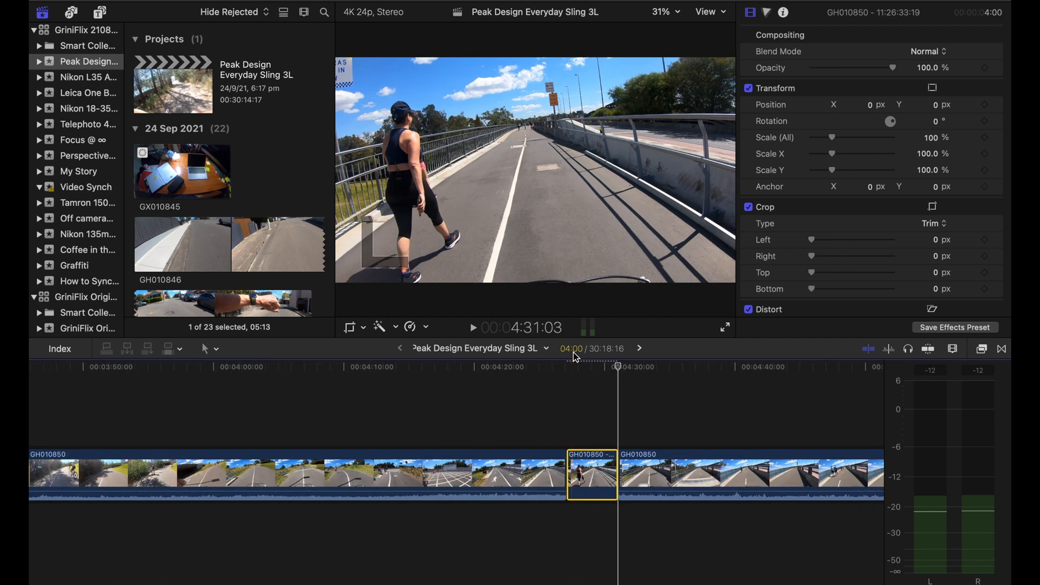
pyautogui.press('super+minus')
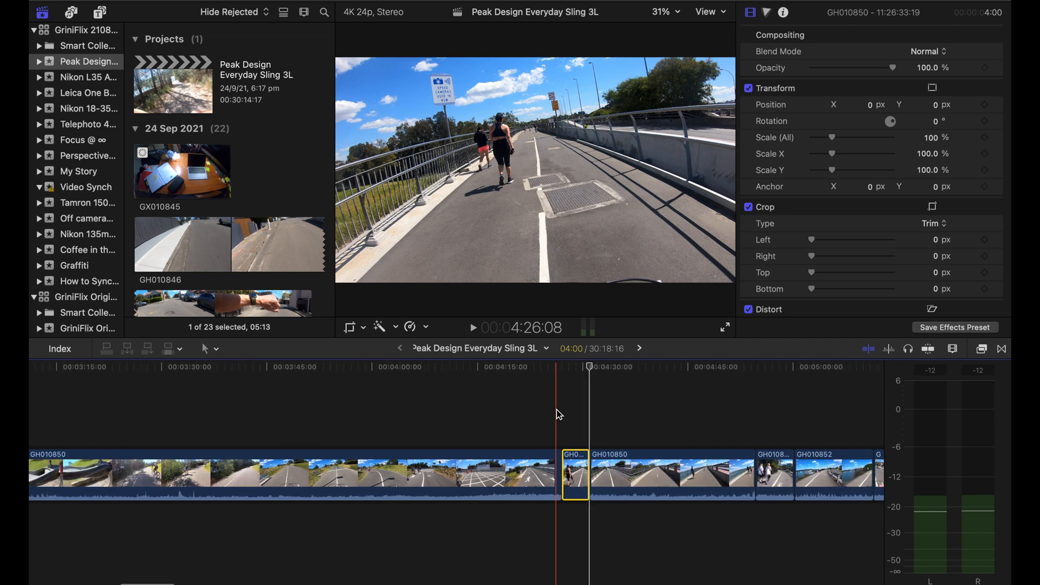
pyautogui.press('super+minus')
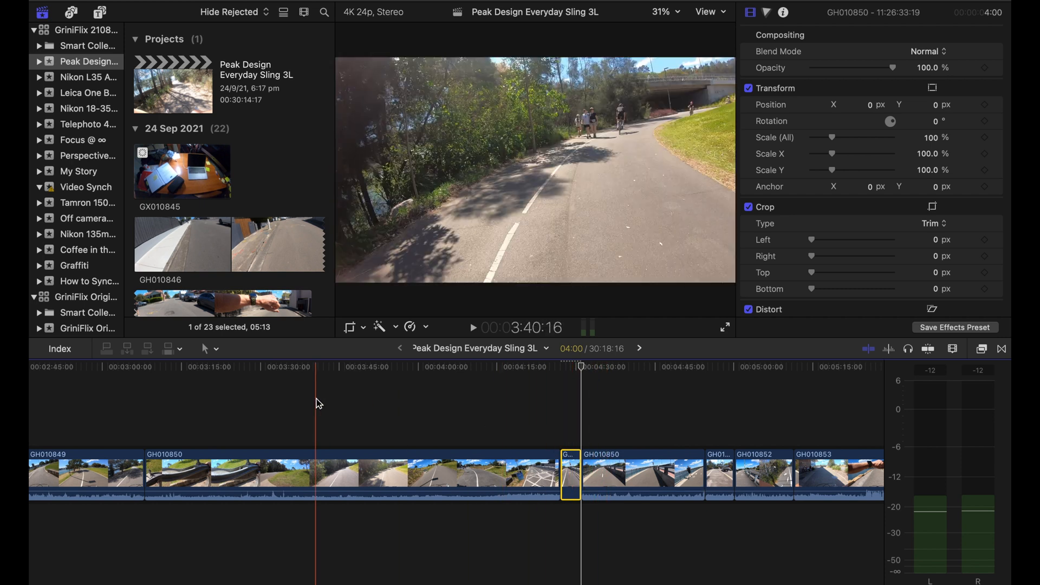
# - Try to add freeze frames to the GH010850 footage at 3:22:09 and 4:13:18
pyautogui.click(220, 411)
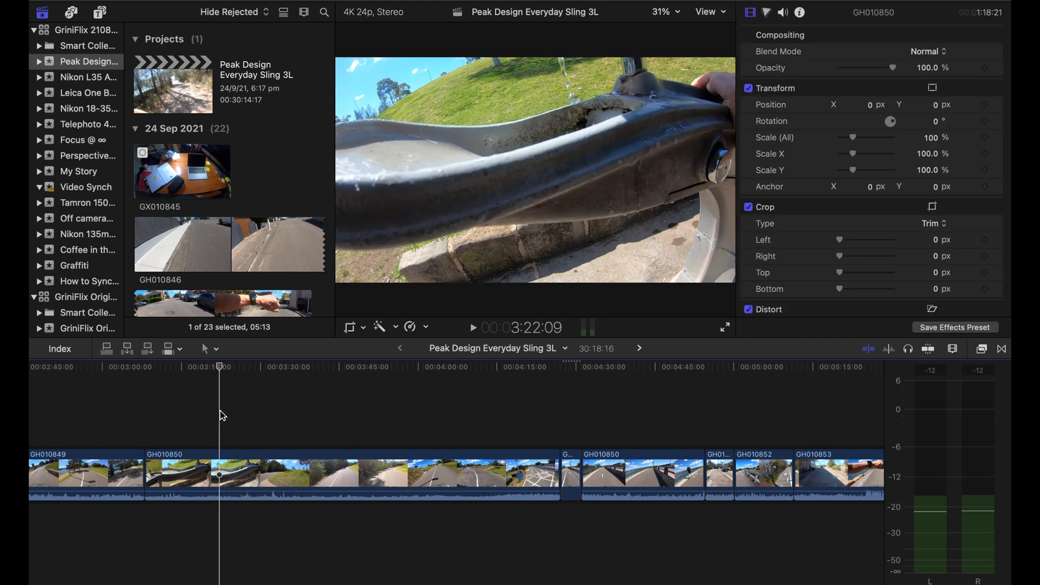
pyautogui.press('super+b')
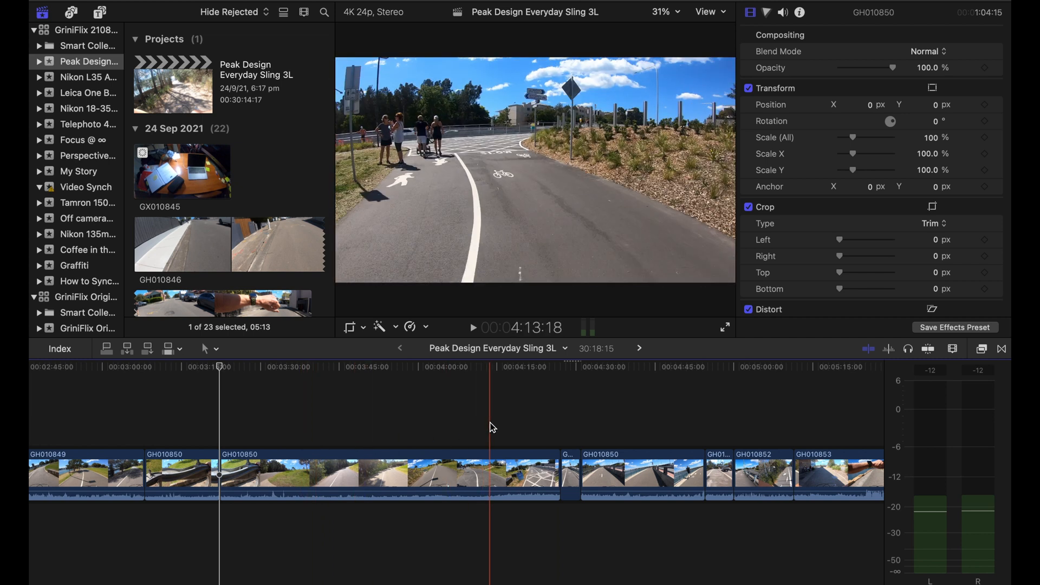
pyautogui.click(492, 428)
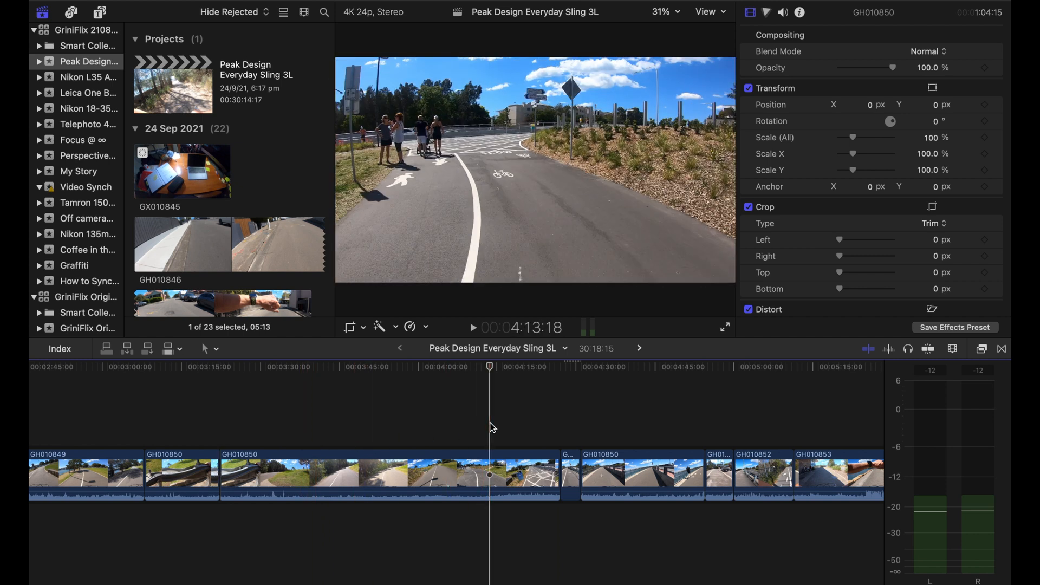
pyautogui.press('super+v')
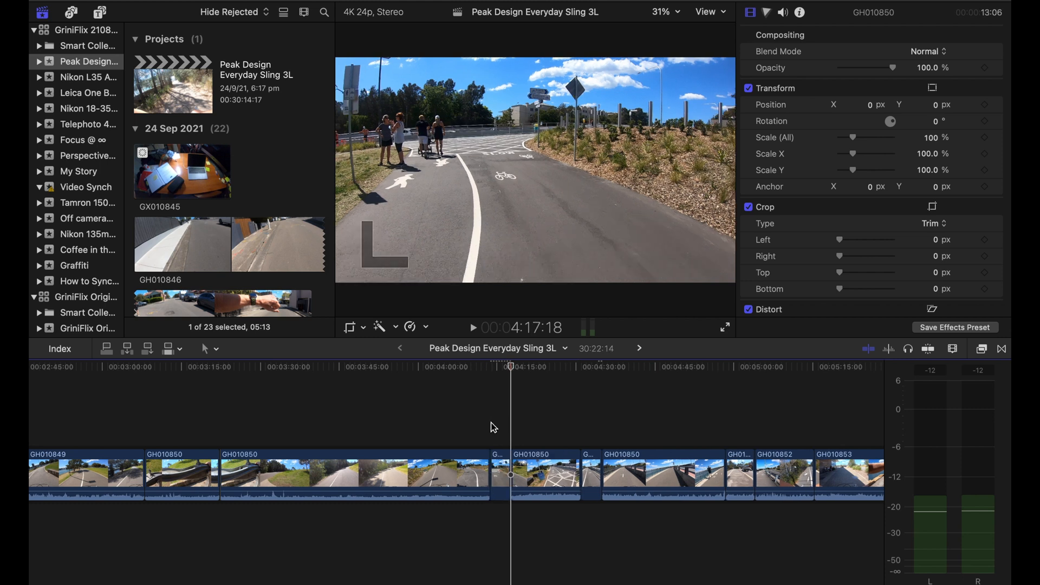
# - Try to add a freeze frame at 3:47:16 and play the GH010850 footage from there to check it
pyautogui.click(353, 410)
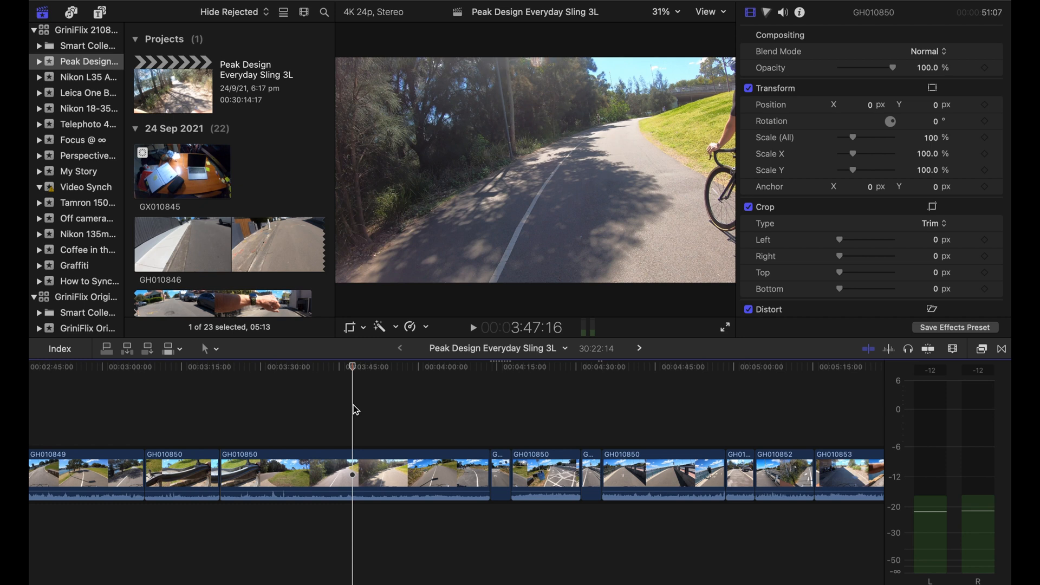
pyautogui.press('super+b')
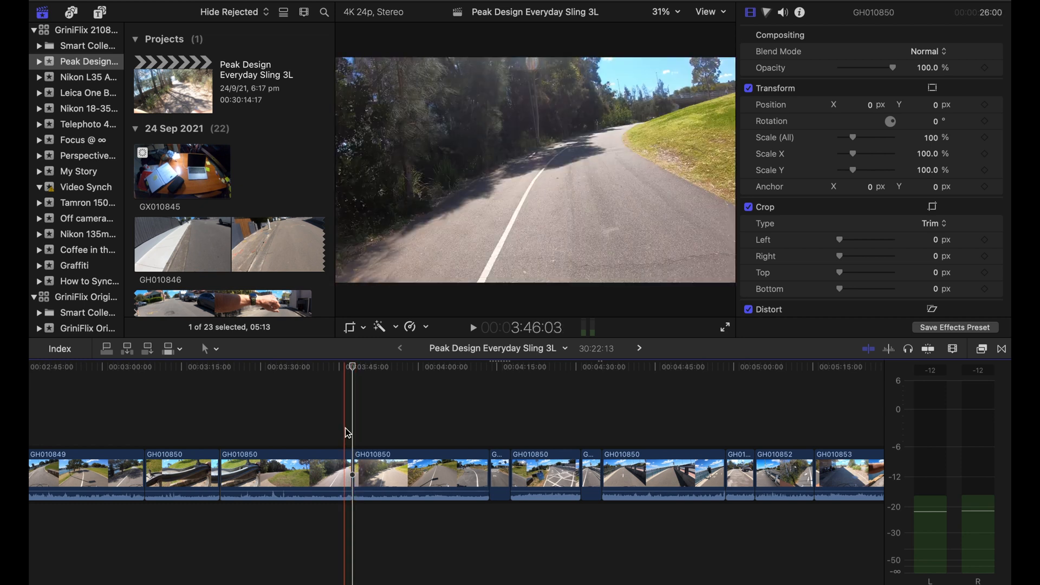
pyautogui.press('space')
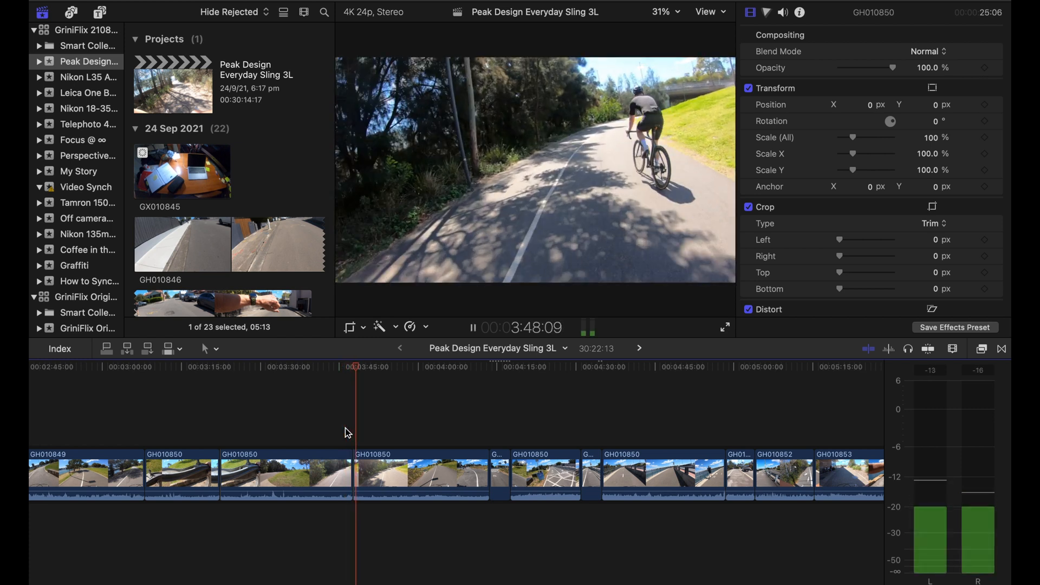
pyautogui.click(483, 427)
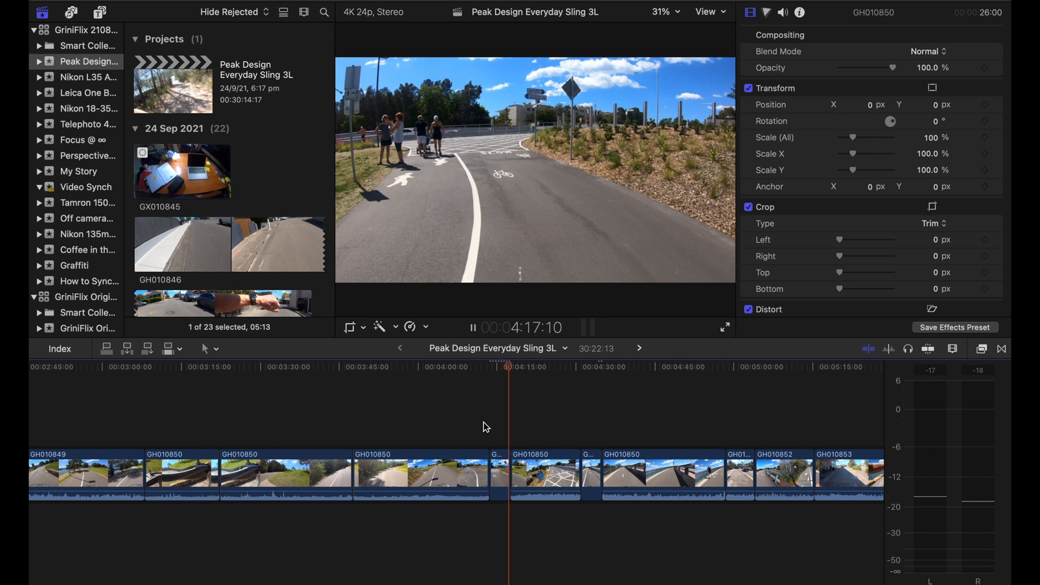
pyautogui.press('space')
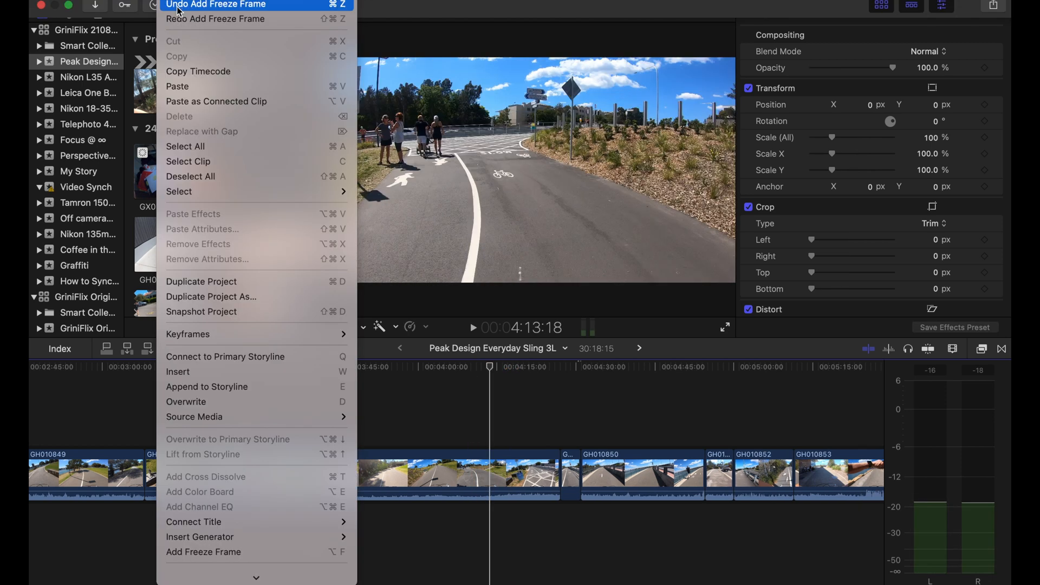
# - Undo all the freeze frames added to the GH010850 clip
pyautogui.click(179, 5)
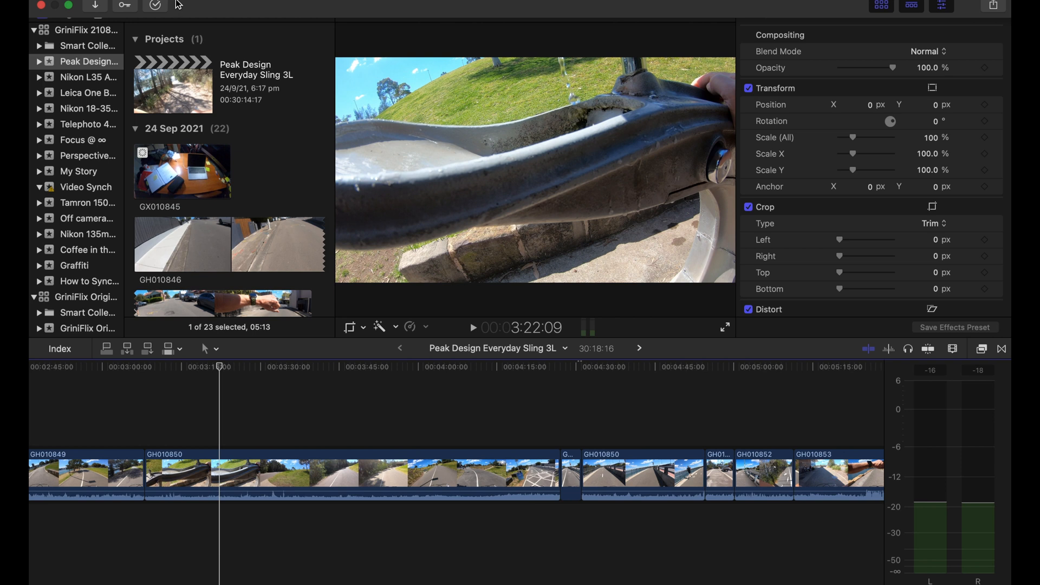
pyautogui.click(179, 7)
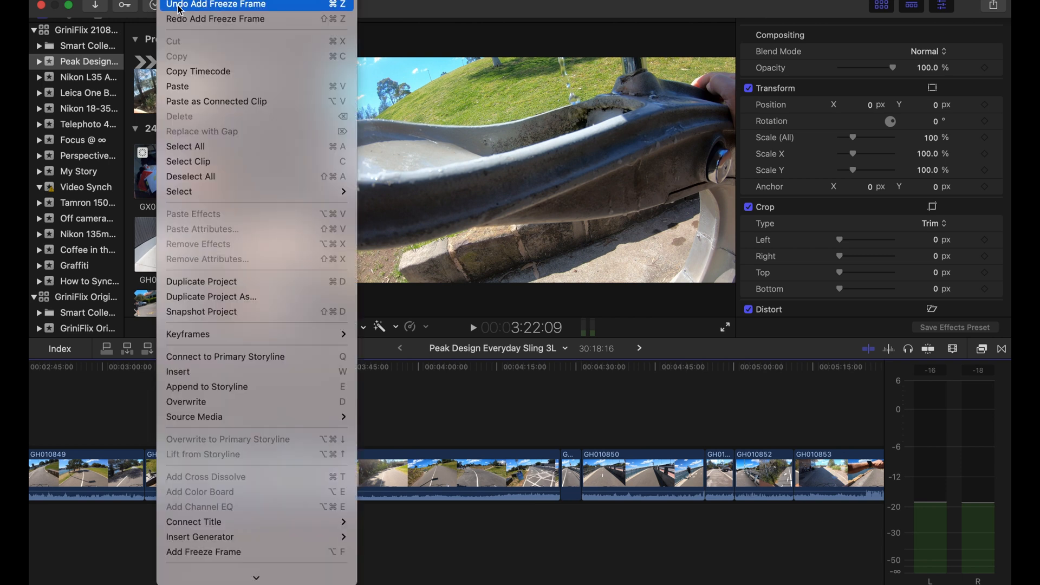
pyautogui.click(179, 6)
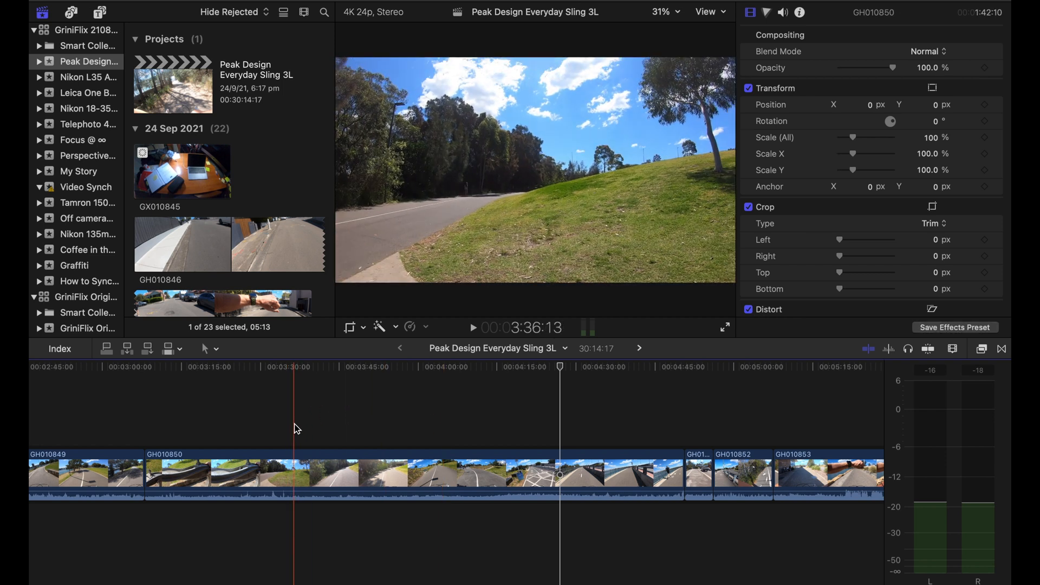
# - Turn the GH010850 clip into a compound clip named GH010850 in the Peak Design Everyday Sling 3L event
pyautogui.click(587, 417)
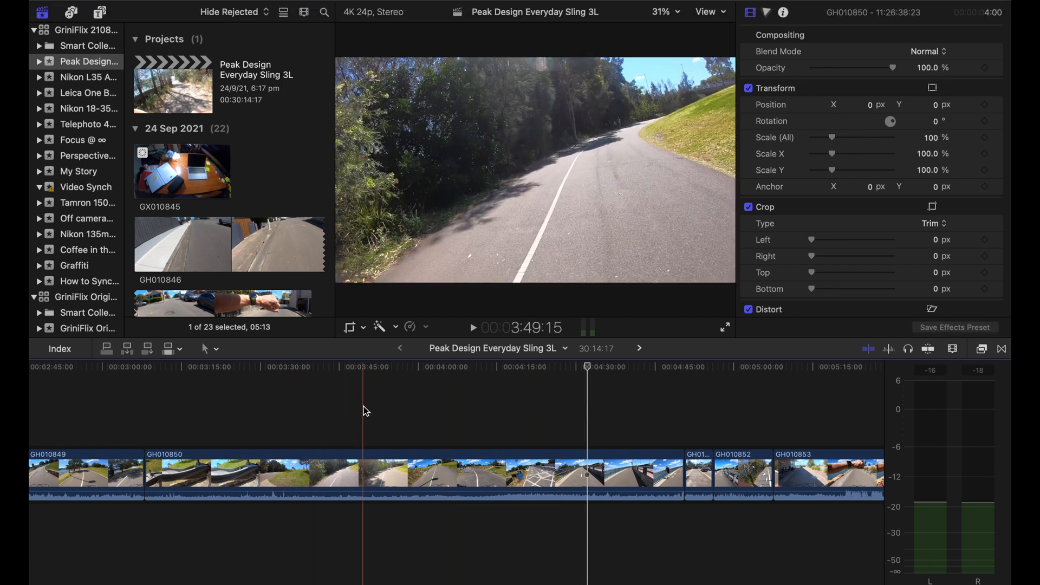
pyautogui.click(410, 460)
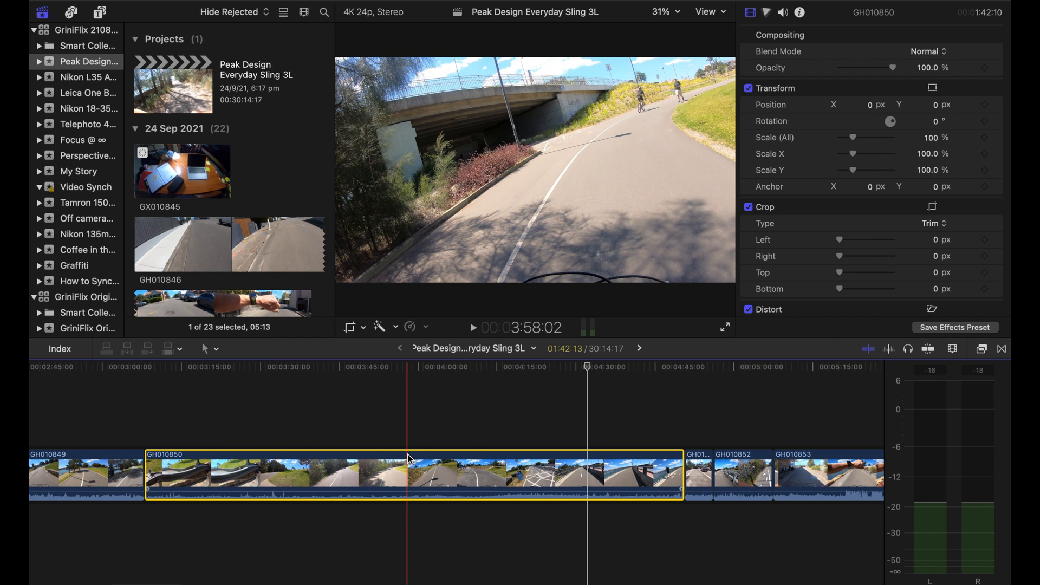
pyautogui.rightClick(410, 459)
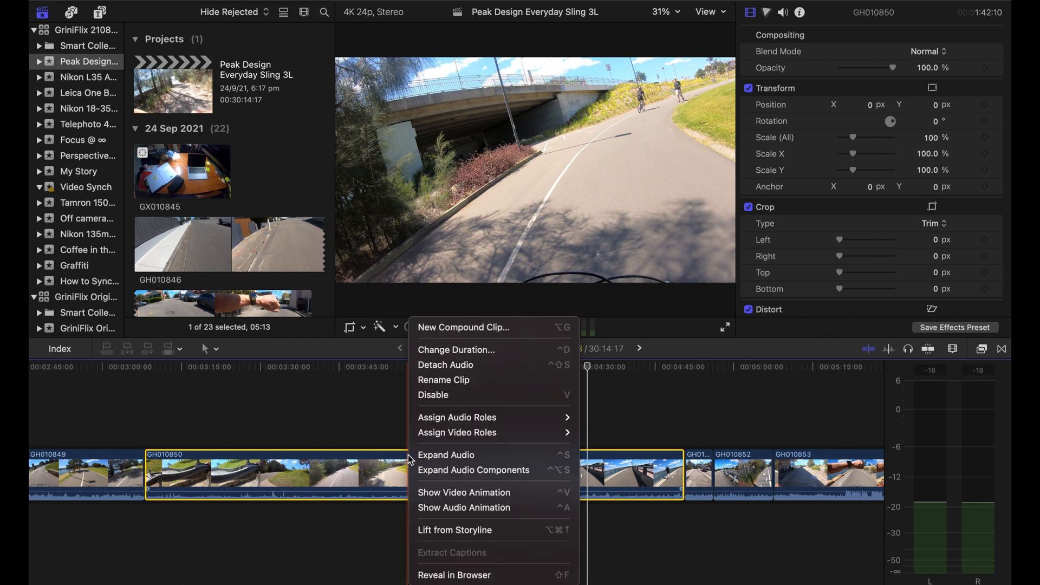
pyautogui.click(453, 328)
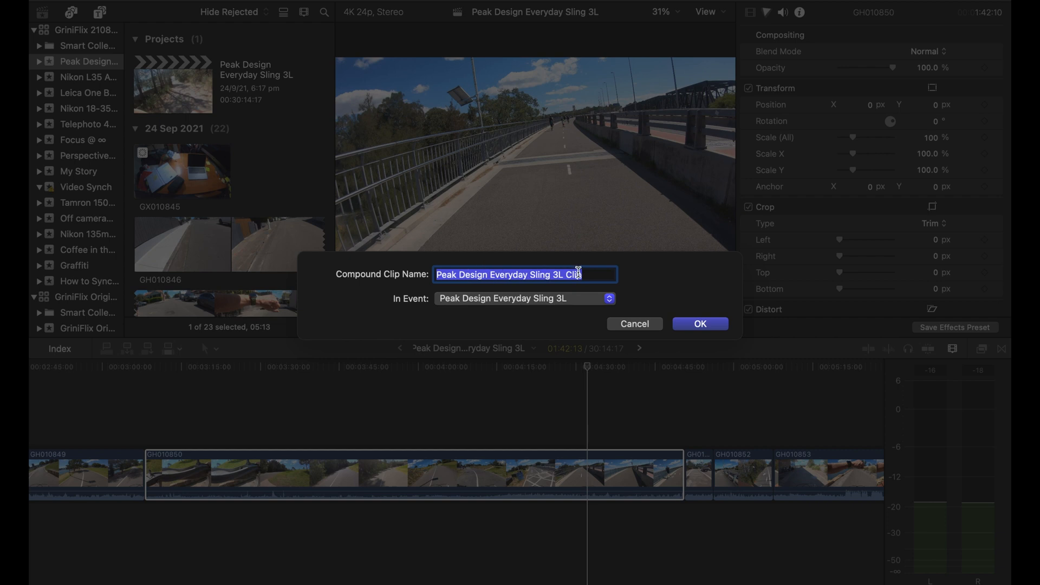
pyautogui.click(586, 276)
pyautogui.moveTo(586, 275); pyautogui.dragTo(433, 280)
pyautogui.write('GH')
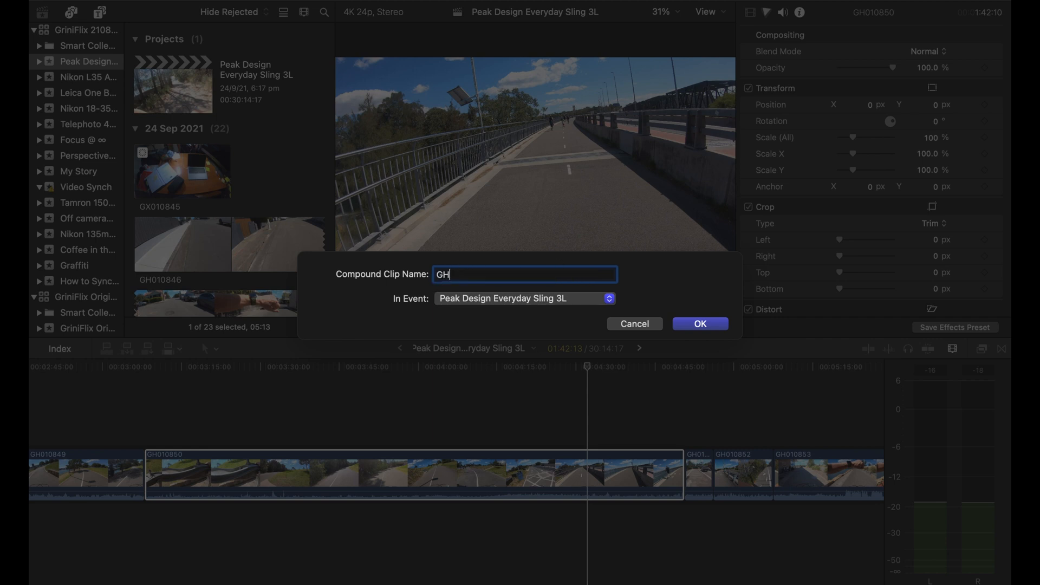
pyautogui.write('010850')
pyautogui.click(701, 324)
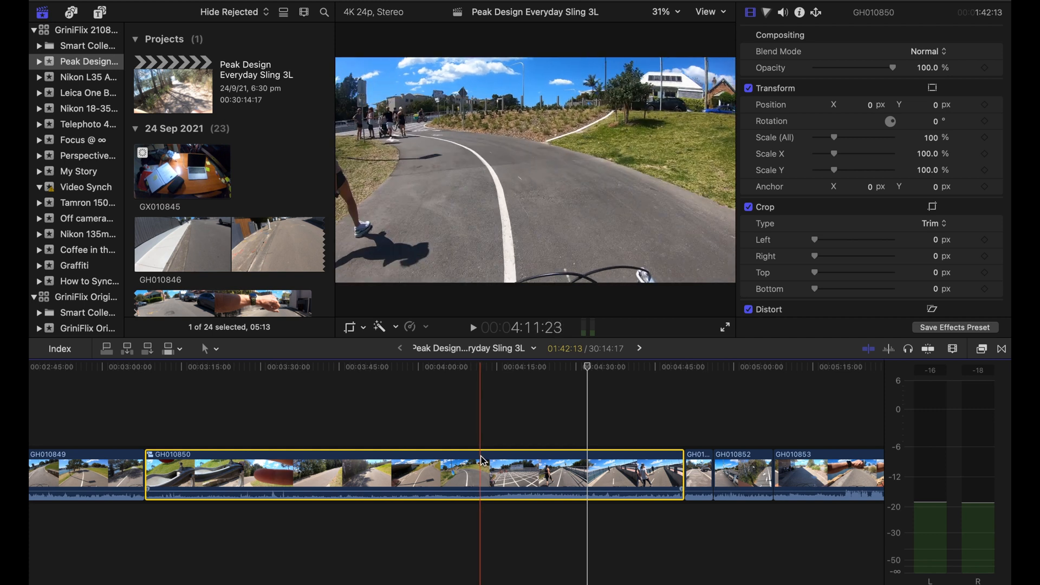
# - Add freeze frames to the GH010850 compound clip at 4:31:10, 3:25:12 and 3:16:01
pyautogui.click(583, 424)
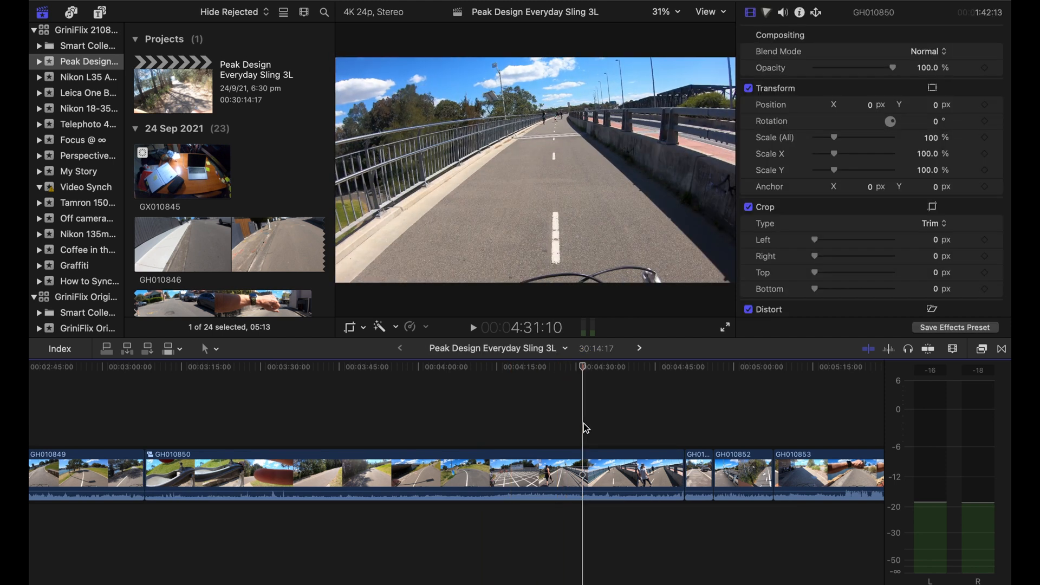
pyautogui.hotkey('alt', 'f')
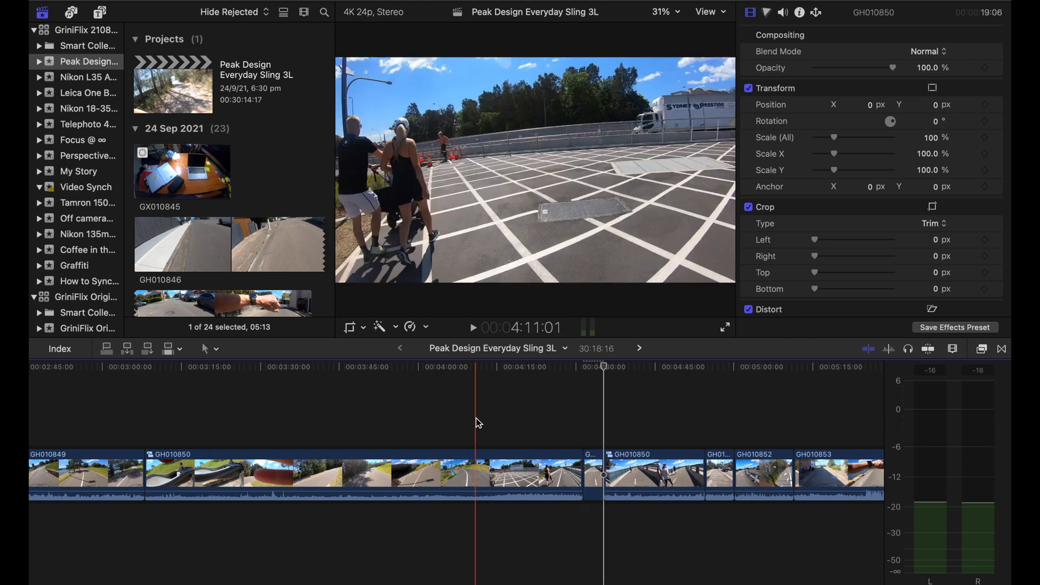
pyautogui.click(237, 419)
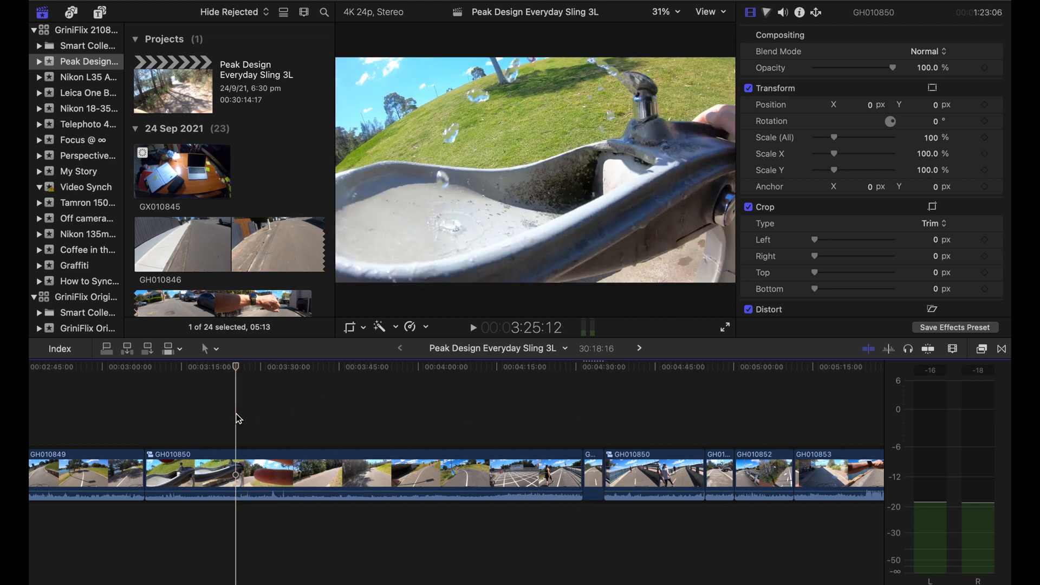
pyautogui.hotkey('alt', 'f')
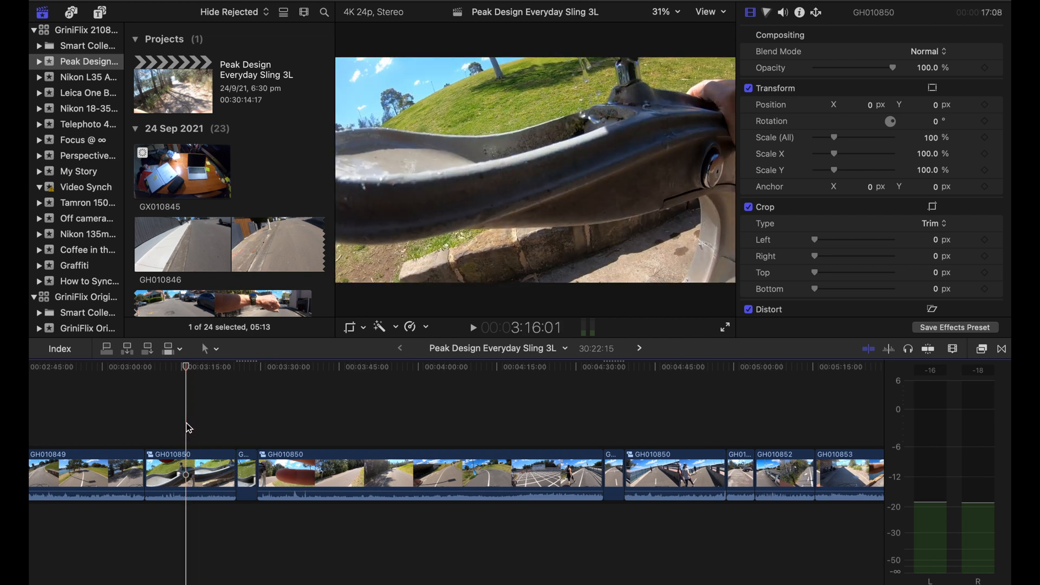
pyautogui.hotkey('alt', 'f')
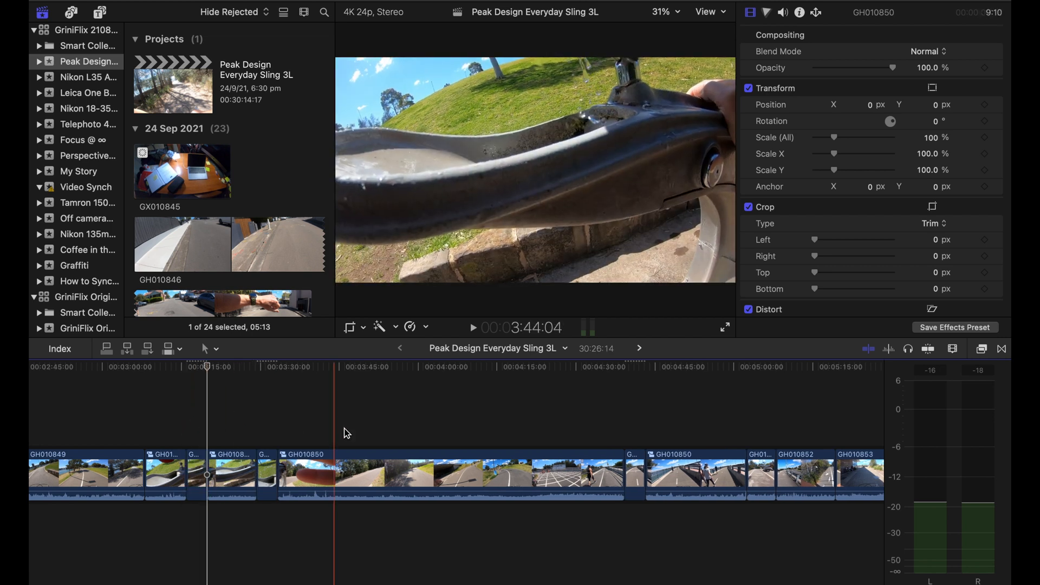
# - Add two more freeze frames to the GH010850 compound clip, at about 3:54 and at 4:16:12
pyautogui.click(387, 434)
pyautogui.hotkey('alt', 'f')
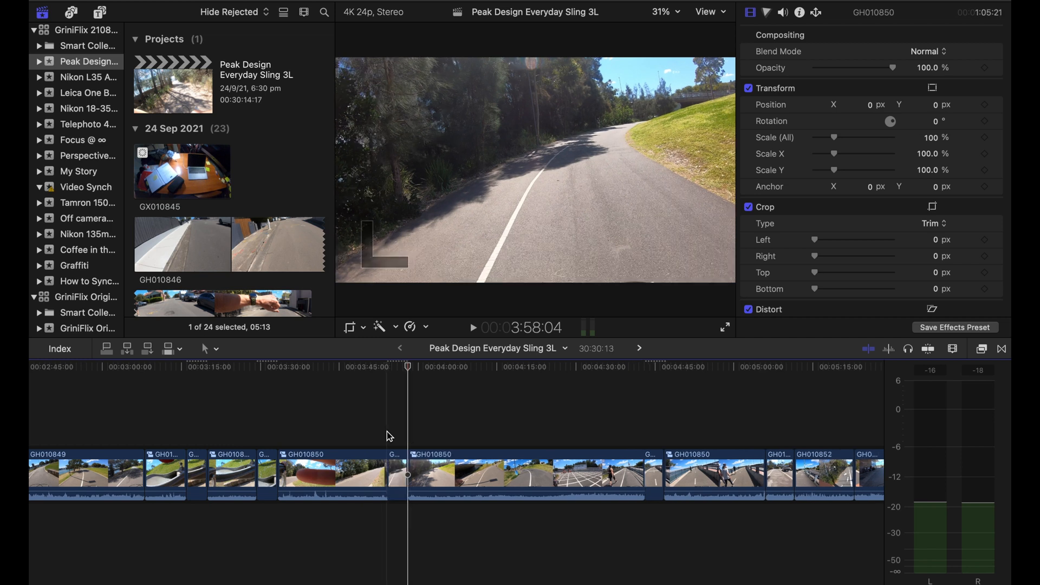
pyautogui.click(505, 431)
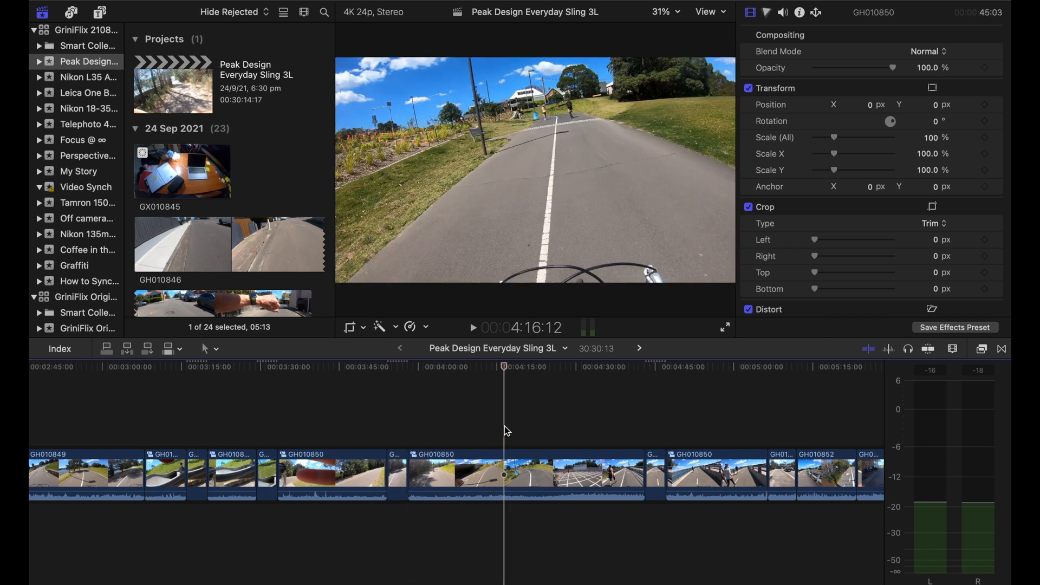
pyautogui.hotkey('alt', 'f')
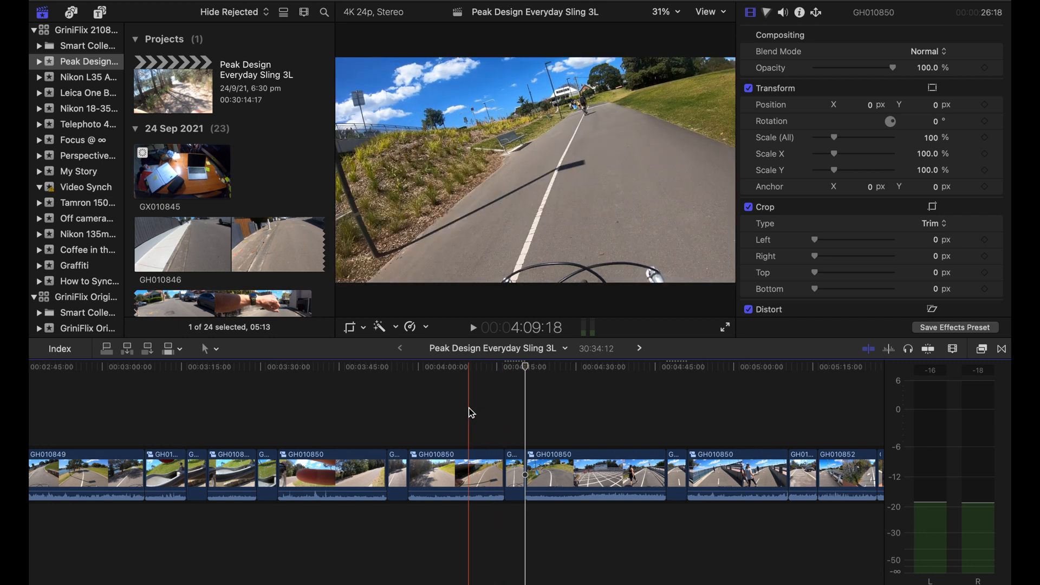
# - Try to add freeze frames to the ordinary GH010854 clip at 6:59:19 and 9:18:23
pyautogui.press('super+minus')
pyautogui.press('super+minus')
pyautogui.press('super+minus')
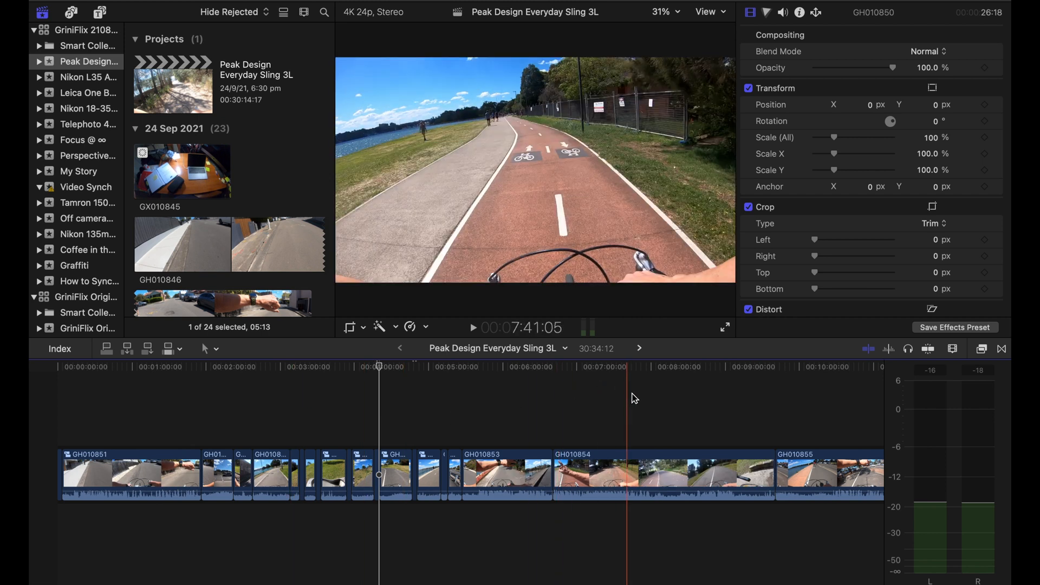
pyautogui.click(582, 404)
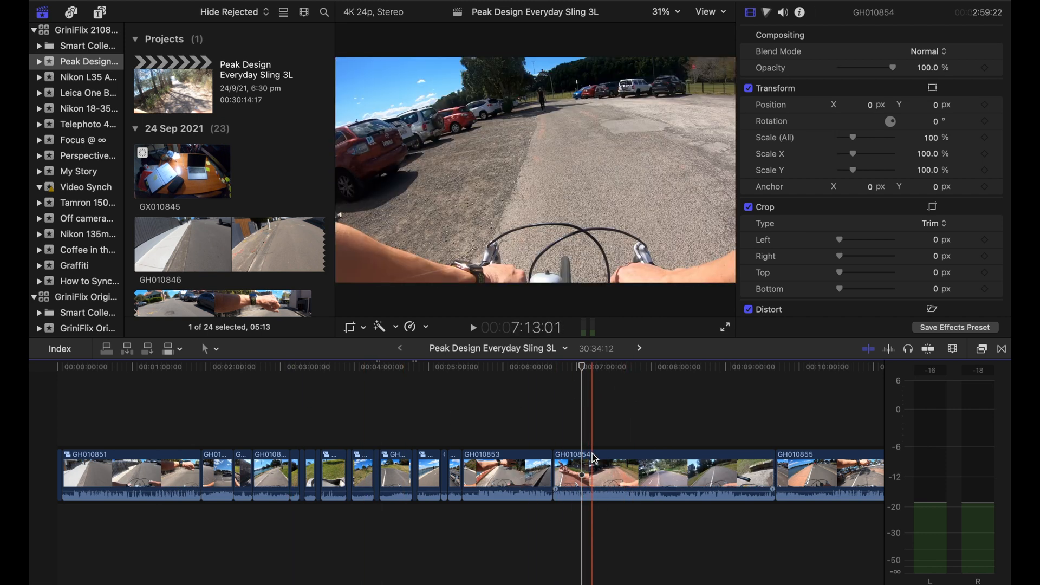
pyautogui.click(593, 456)
pyautogui.click(578, 425)
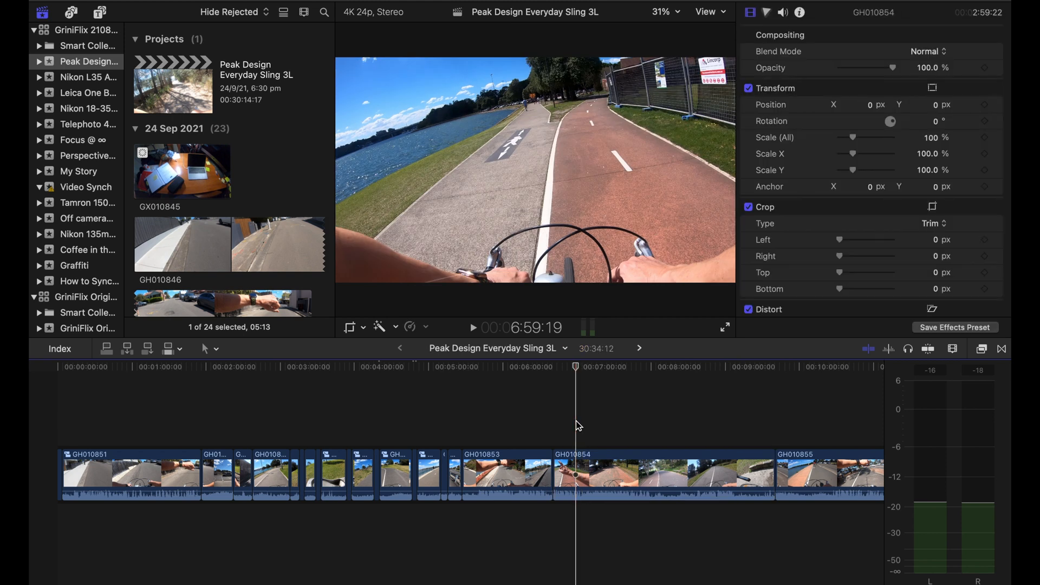
pyautogui.press('super+b')
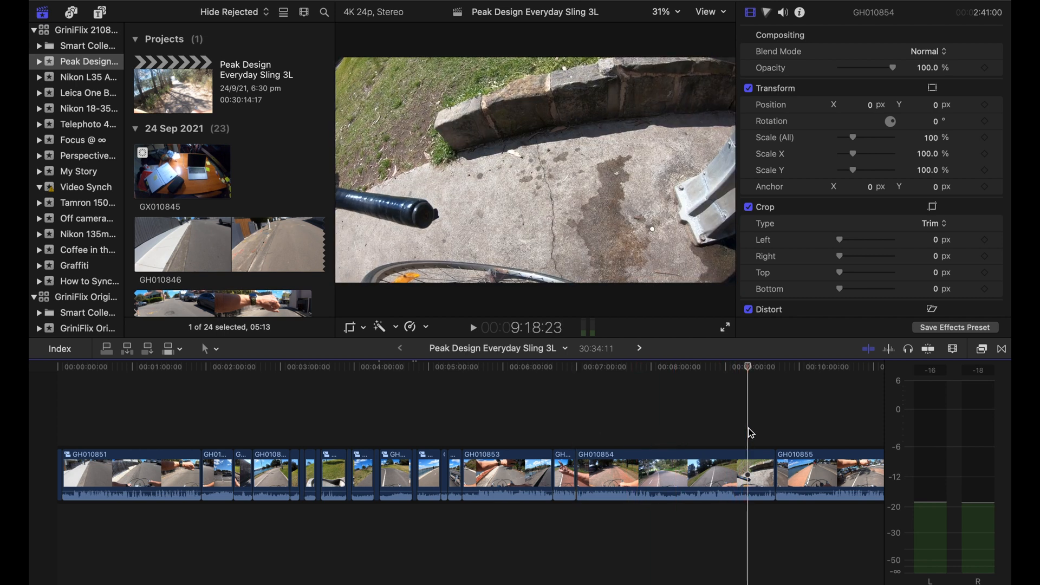
pyautogui.press('super+b')
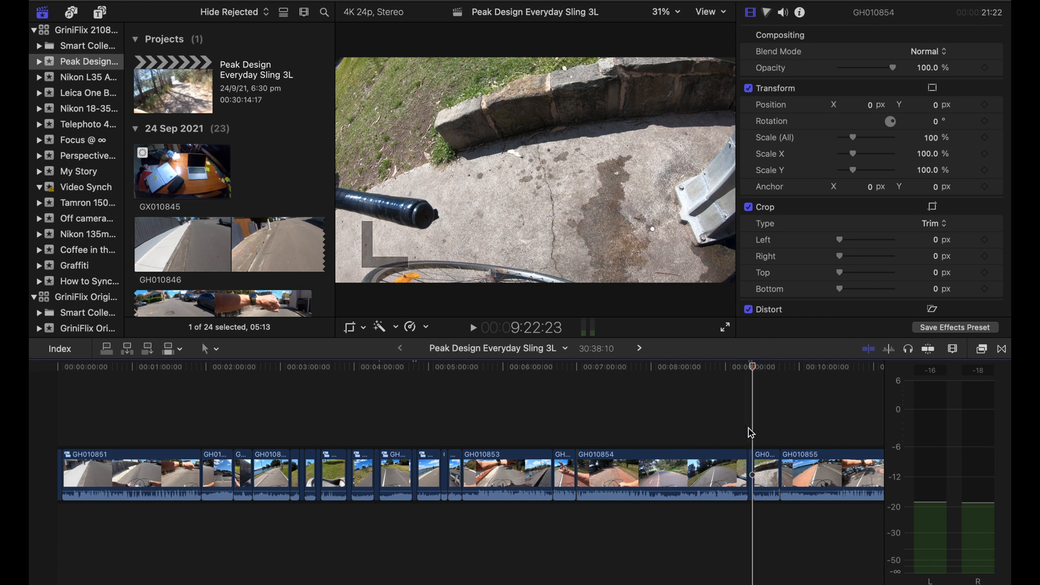